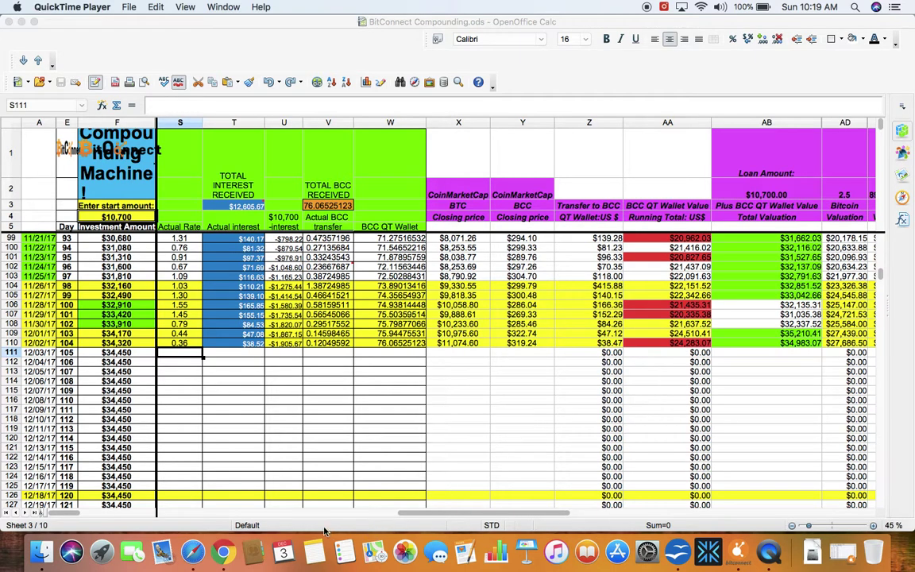
# Switch to Safari, open the Lending Wallet transactions in the Bitconnect dashboard, and review the daily profit and transfer entries.
pyautogui.click(193, 552)
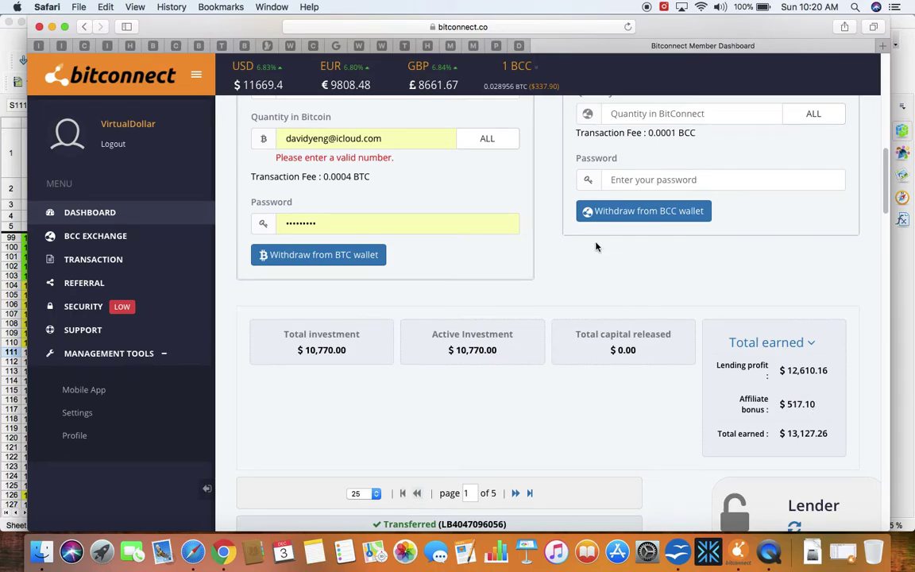
pyautogui.click(121, 266)
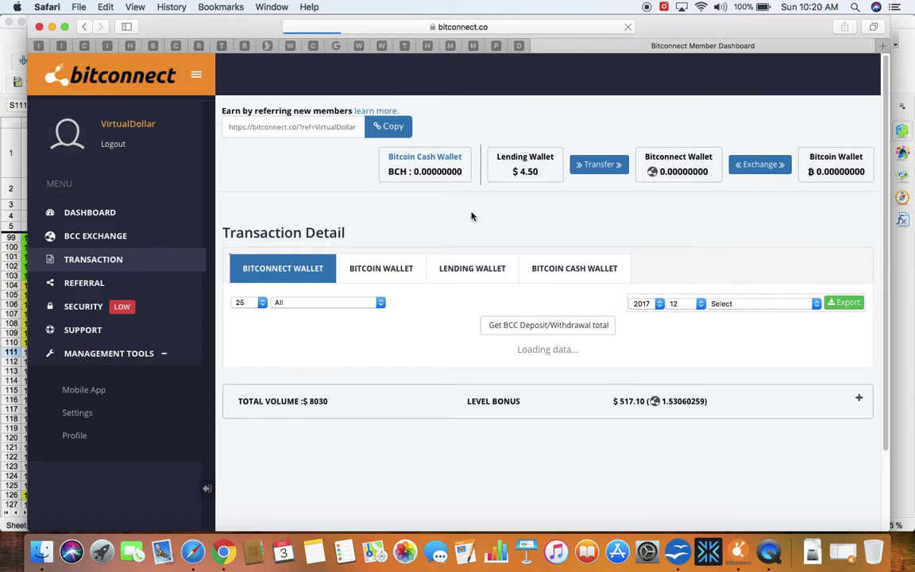
pyautogui.click(484, 265)
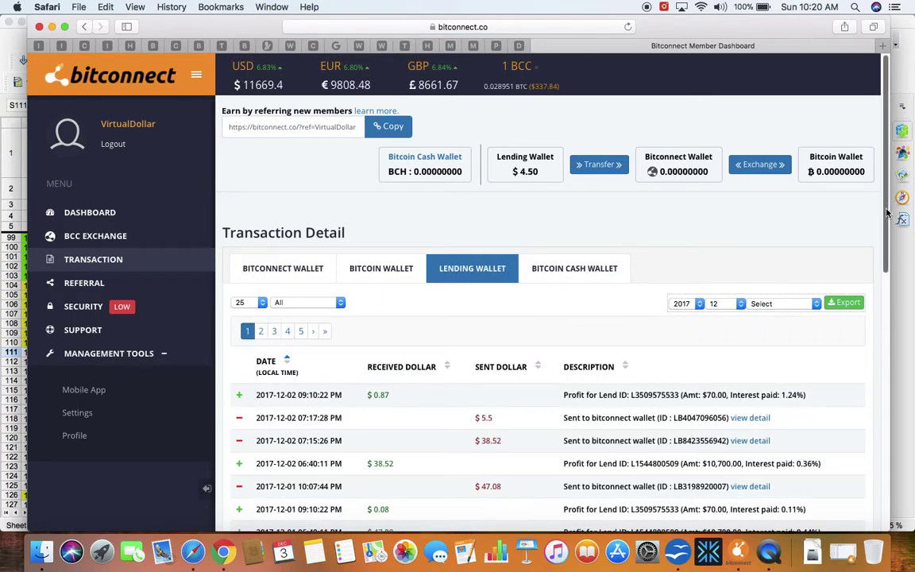
pyautogui.moveTo(887, 215); pyautogui.dragTo(898, 420)
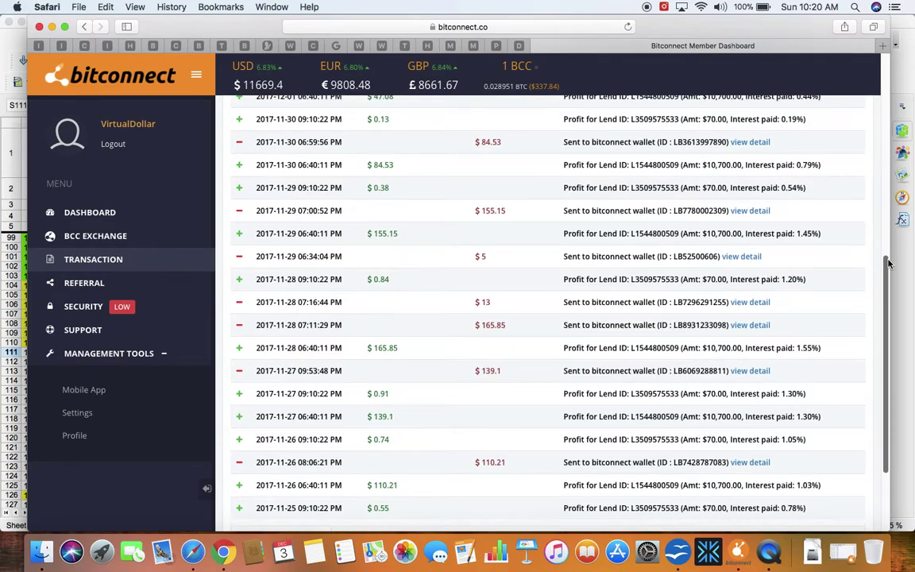
pyautogui.moveTo(888, 275); pyautogui.dragTo(882, 177)
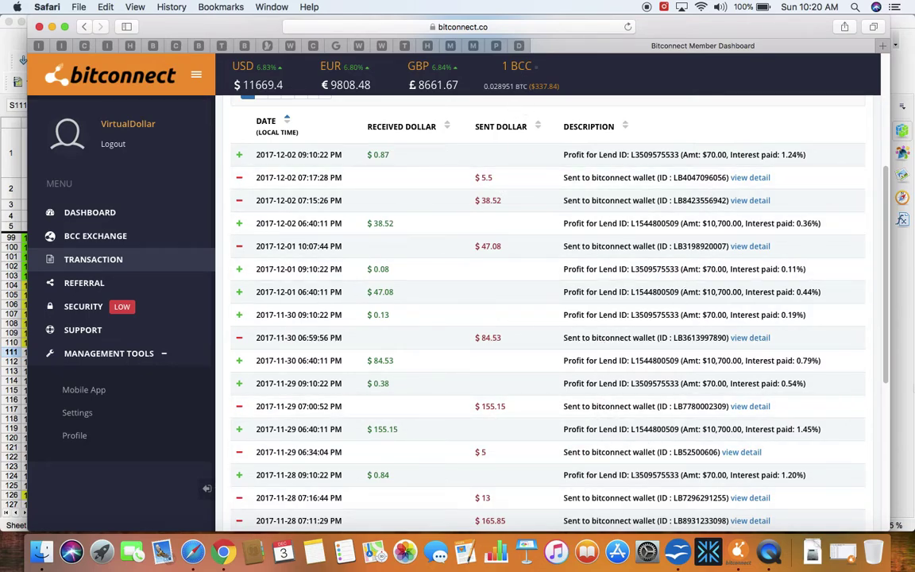
# Return to the BitConnect Compounding spreadsheet and examine the Bitcoin and BCC valuation columns and the BCC Mining column down to its total.
pyautogui.press('super+Tab')
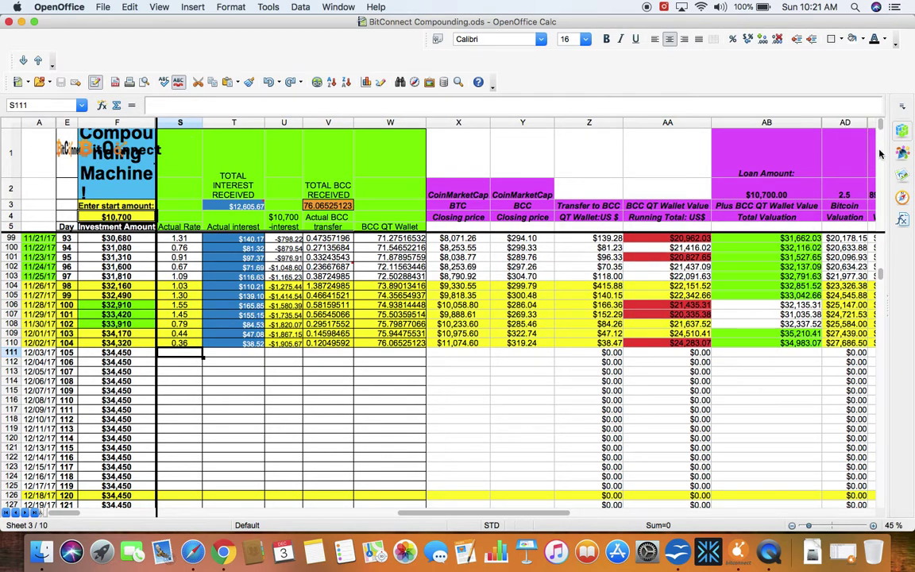
pyautogui.click(862, 361)
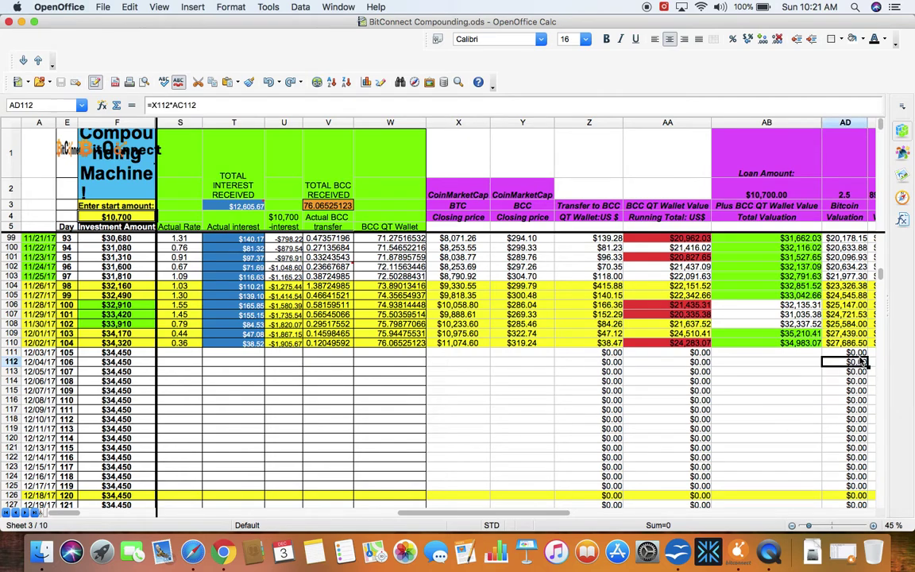
pyautogui.press('Up')
pyautogui.press('Right')
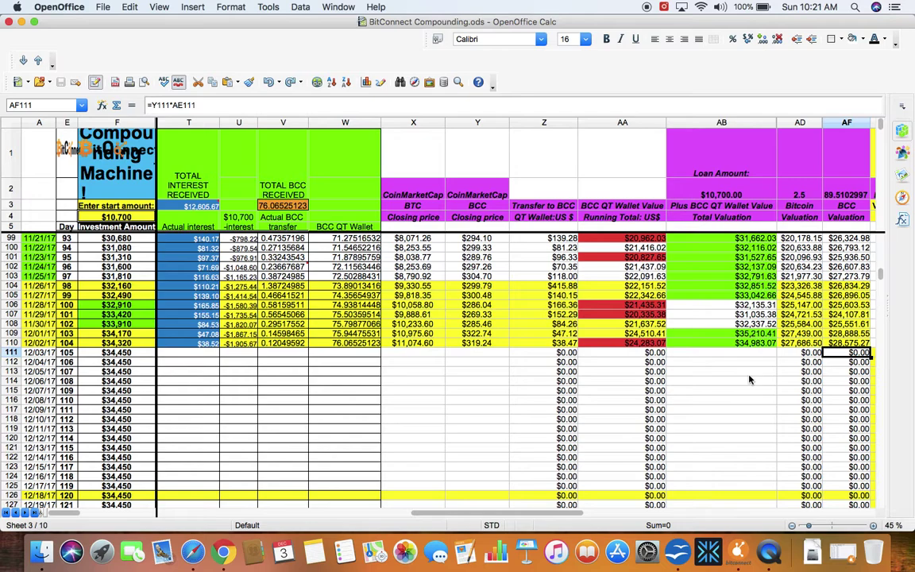
pyautogui.press('Right')
pyautogui.press('Right')
pyautogui.press('Right')
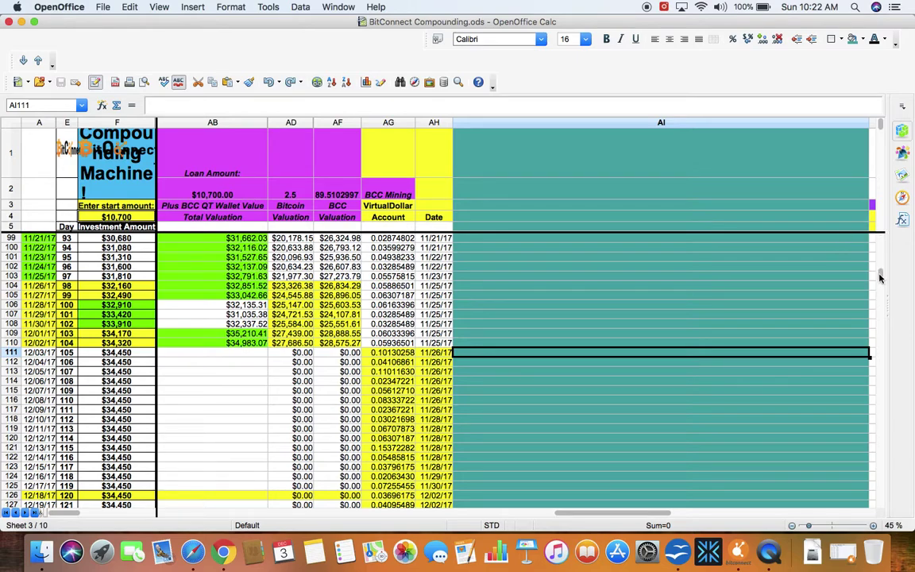
pyautogui.moveTo(881, 276); pyautogui.dragTo(880, 280)
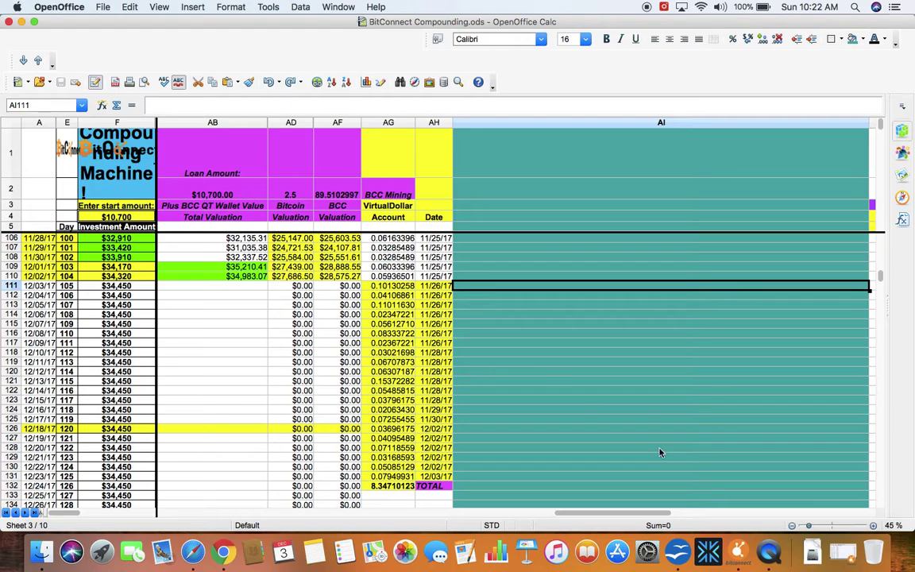
# Open the bitconnect wallet, filter its transactions by Received with and by Mined to review them, then minimize the wallet.
pyautogui.click(844, 559)
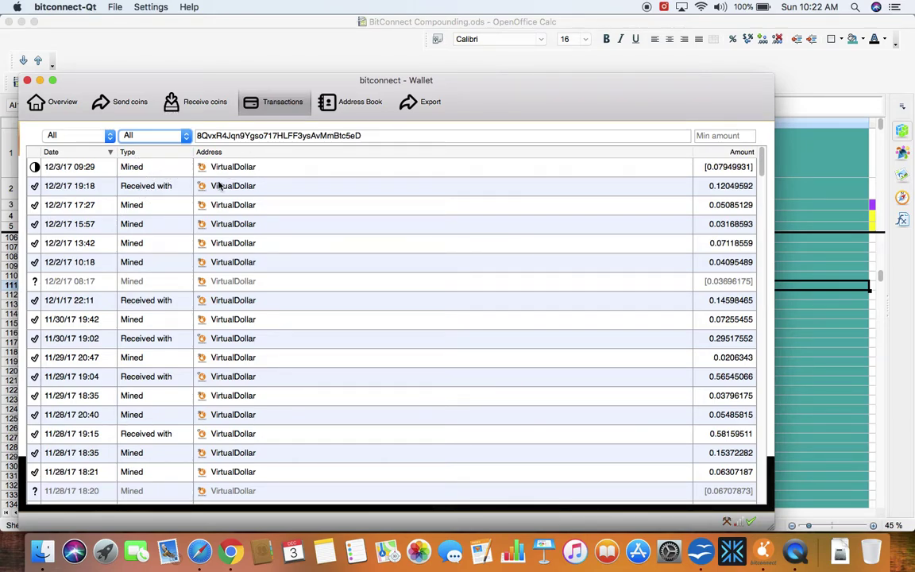
pyautogui.click(189, 136)
pyautogui.click(159, 145)
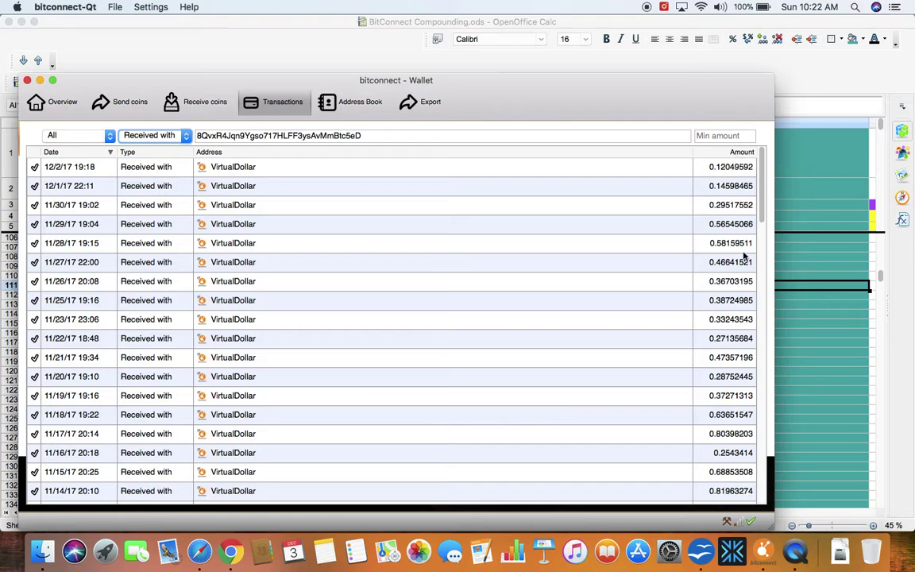
pyautogui.click(174, 135)
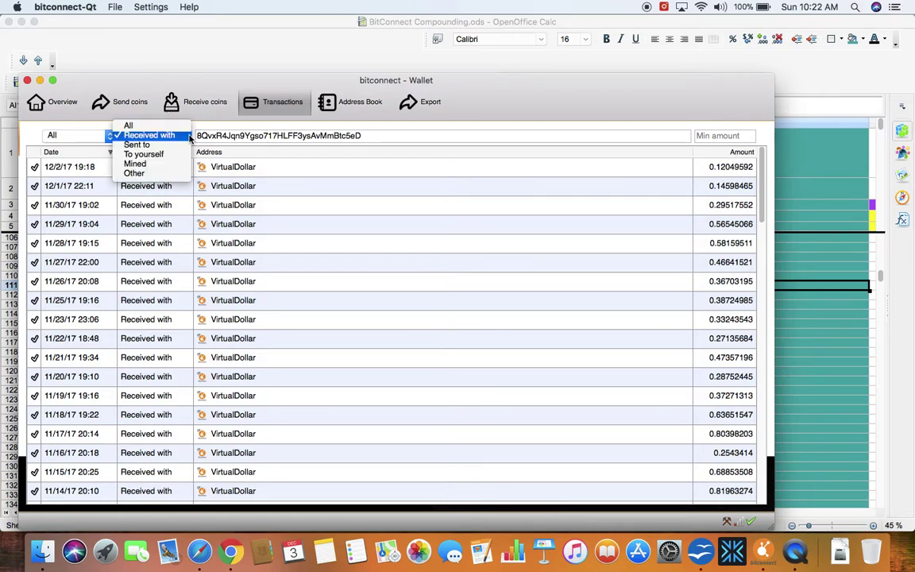
pyautogui.click(167, 165)
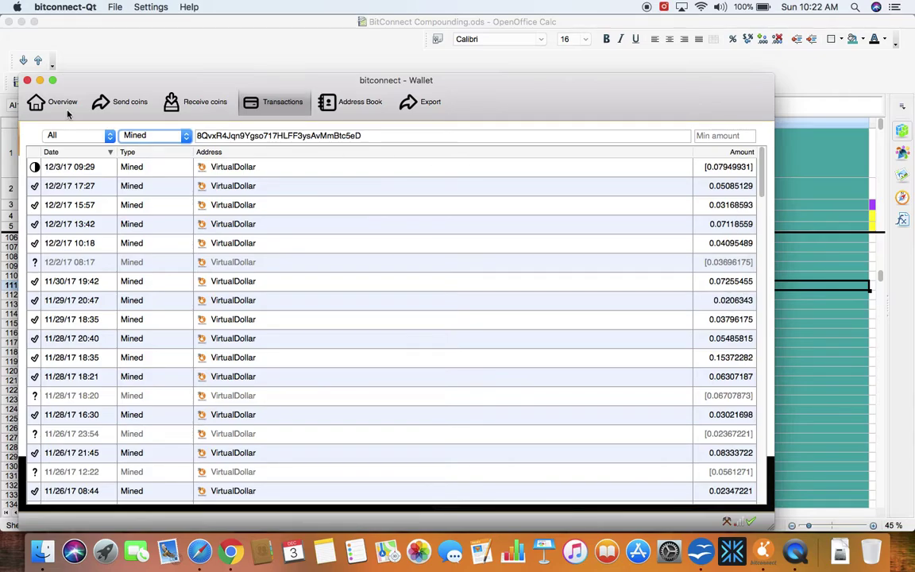
pyautogui.click(40, 81)
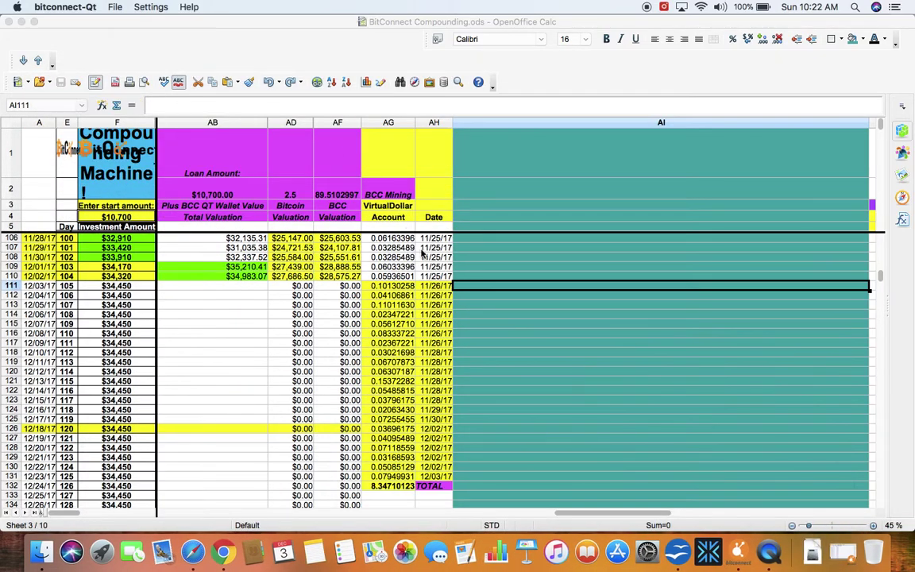
# Move back along row 111 of the spreadsheet to the Actual Rate column and review the interest and BCC transfer rows from mid-November.
pyautogui.click(272, 287)
pyautogui.press('Left')
pyautogui.press('Left')
pyautogui.press('Left')
pyautogui.press('Left')
pyautogui.press('Left')
pyautogui.press('Left')
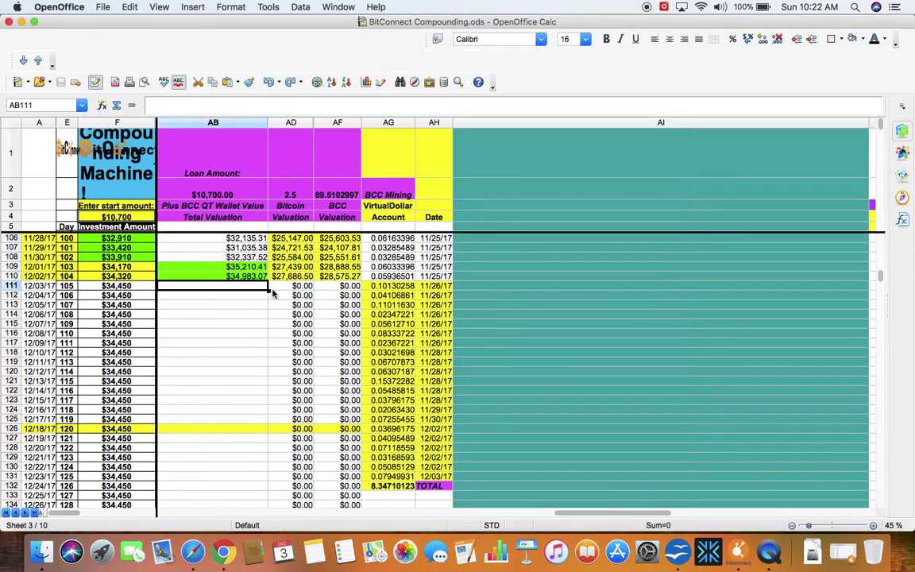
pyautogui.press('Left')
pyautogui.press('Left')
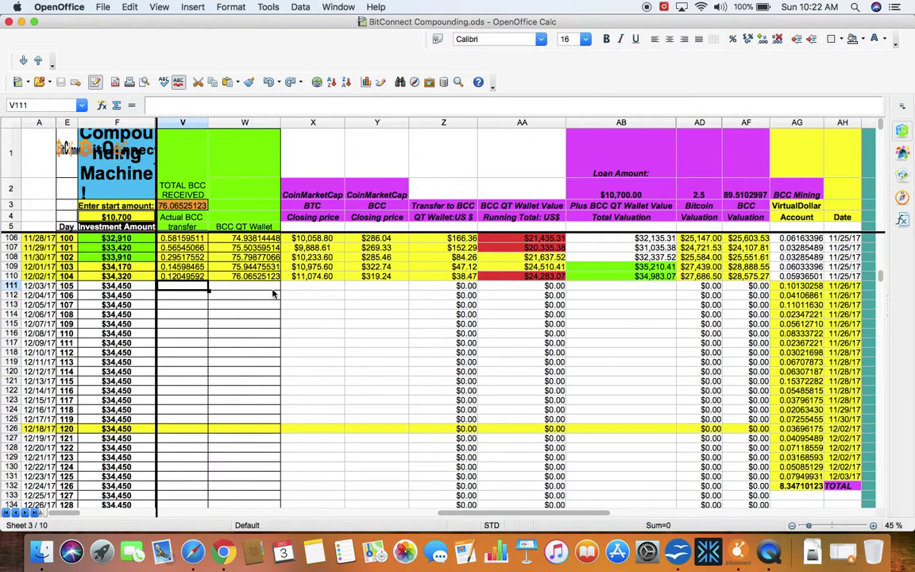
pyautogui.press('Left')
pyautogui.press('Left')
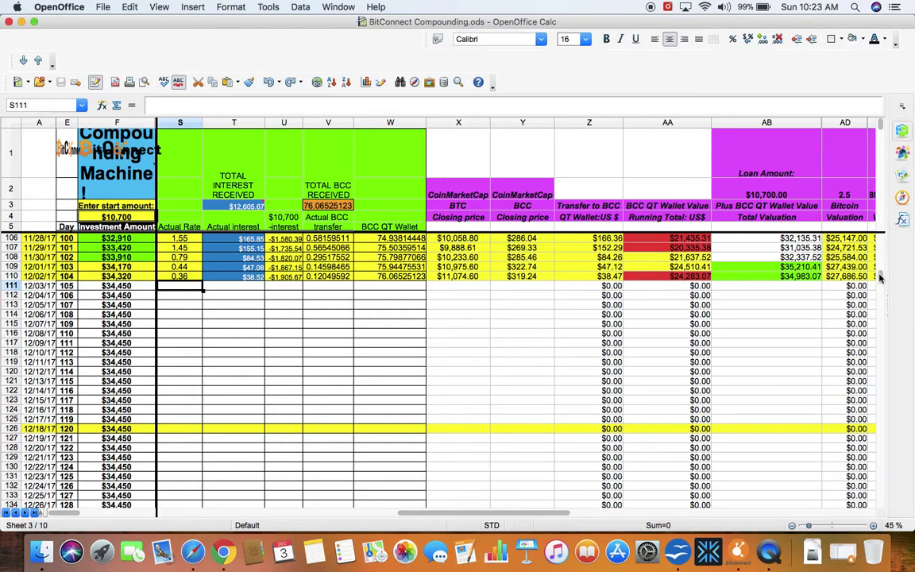
pyautogui.scroll(9, 880, 277)
pyautogui.moveTo(879, 275); pyautogui.dragTo(878, 276)
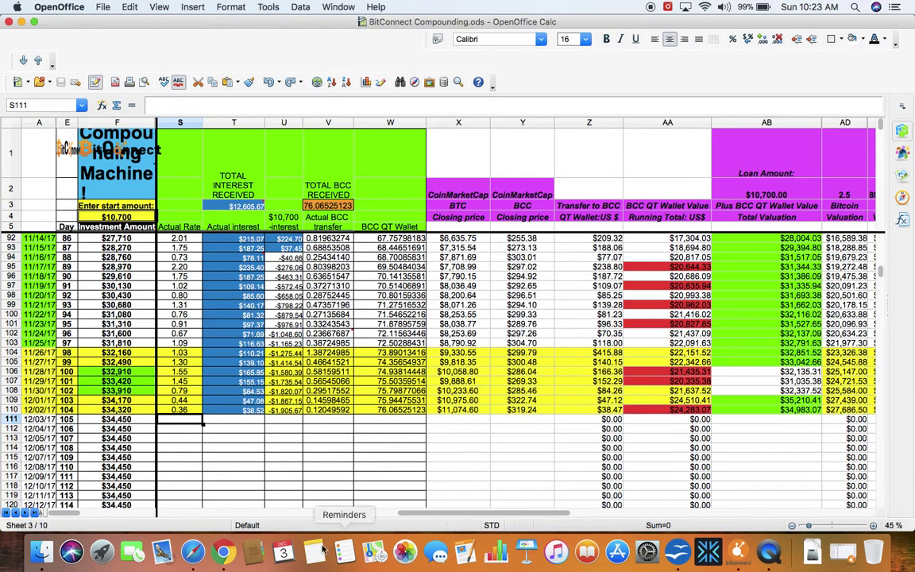
# Switch to CoinMarketCap in Safari, refresh the listing, and check the current Bitcoin and BitConnect prices.
pyautogui.click(192, 553)
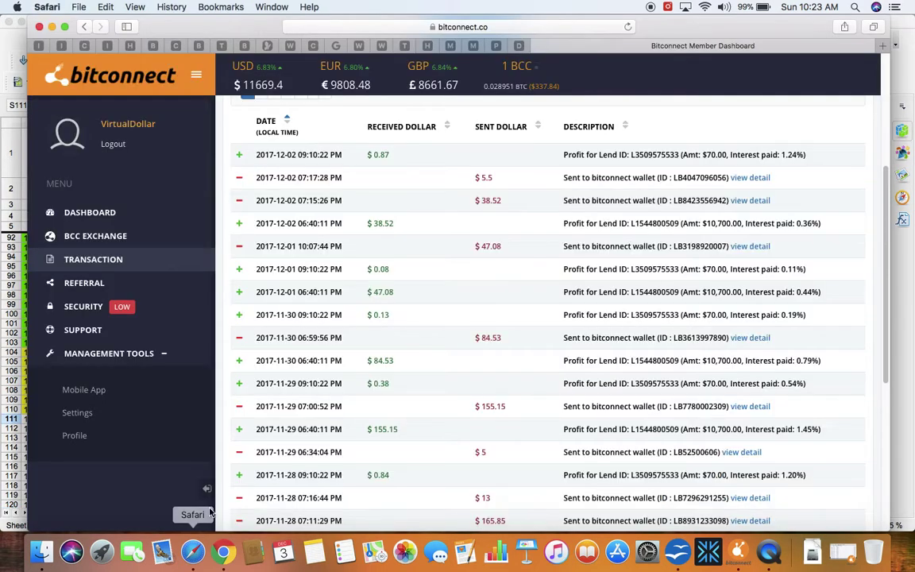
pyautogui.click(176, 46)
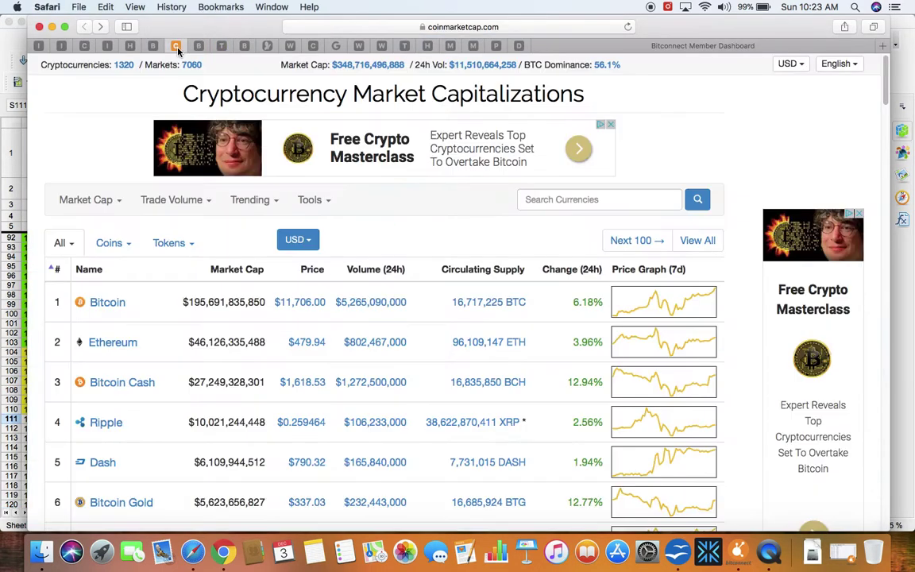
pyautogui.click(627, 26)
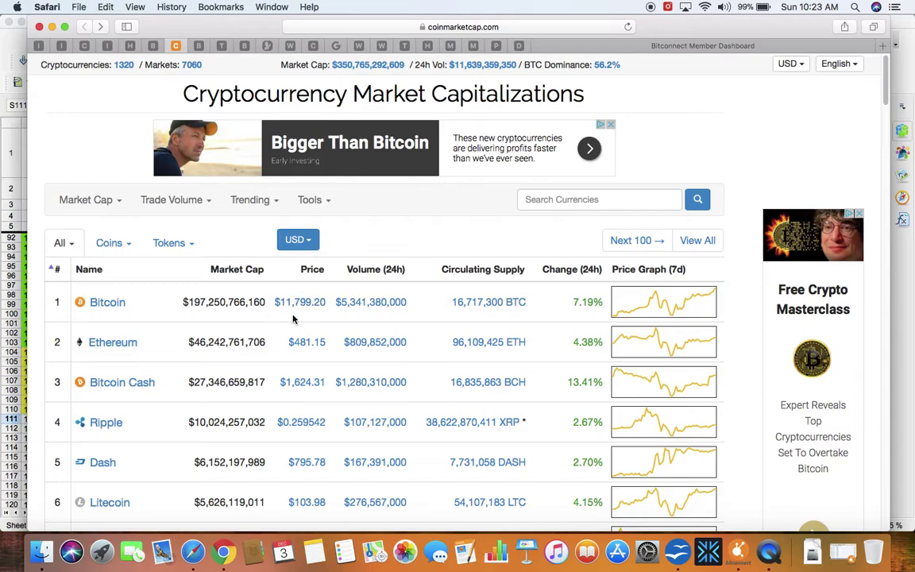
pyautogui.moveTo(887, 80); pyautogui.dragTo(889, 119)
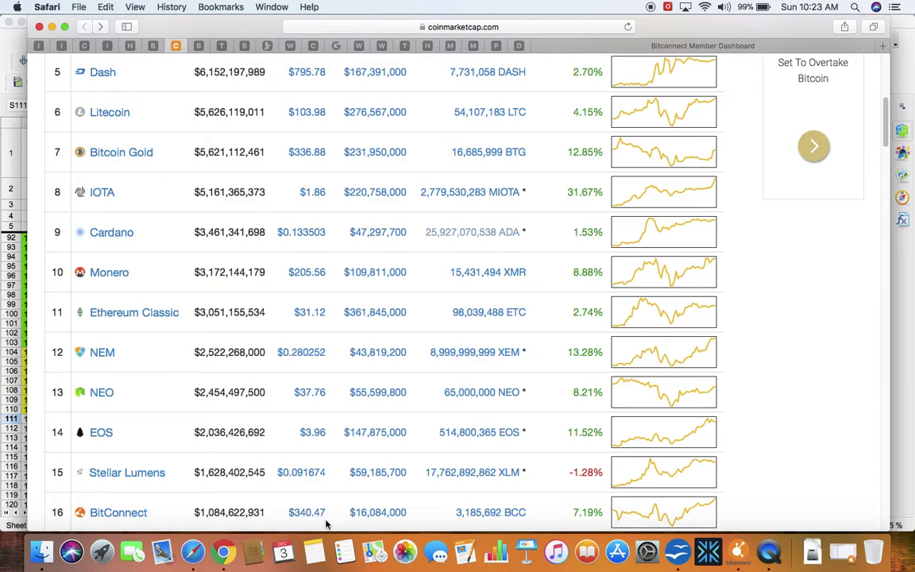
# Open BitConnect's historical data on CoinMarketCap and examine its daily closing prices.
pyautogui.click(133, 515)
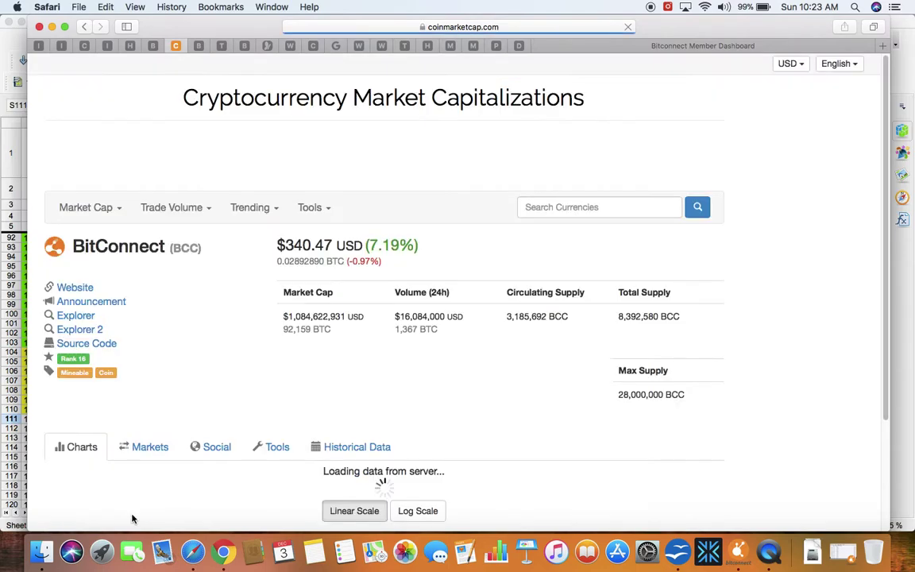
pyautogui.click(359, 450)
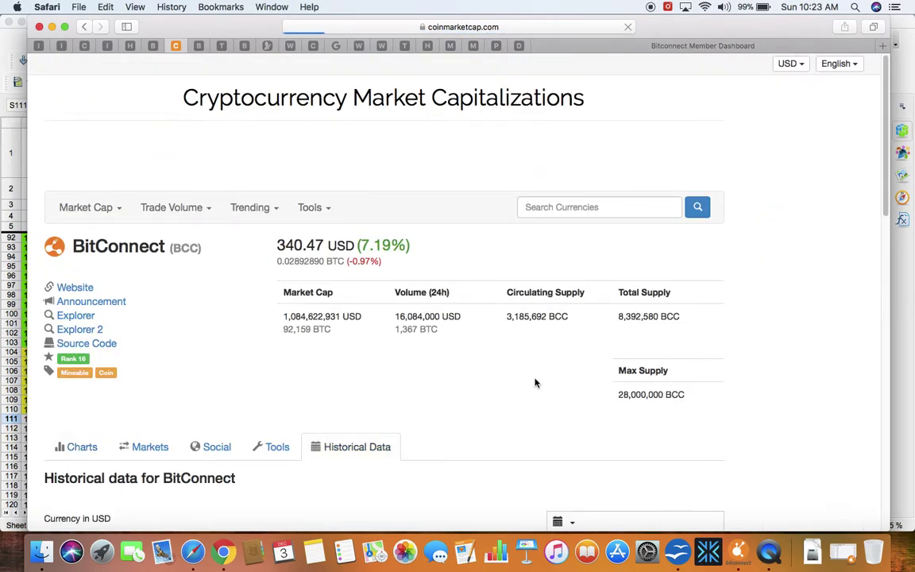
pyautogui.scroll(-5, 453, 401)
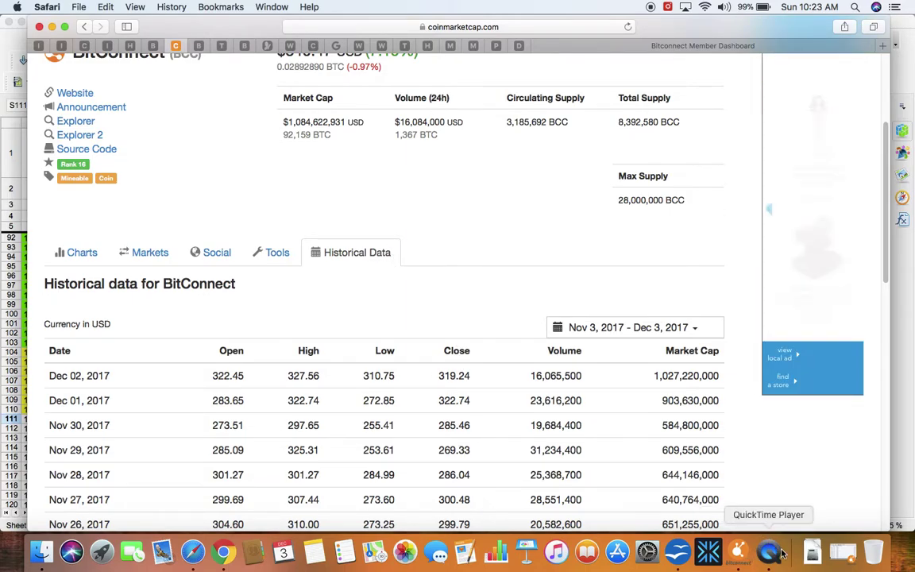
# Return to the BitConnect Compounding spreadsheet and review the daily entries back to early November.
pyautogui.click(911, 383)
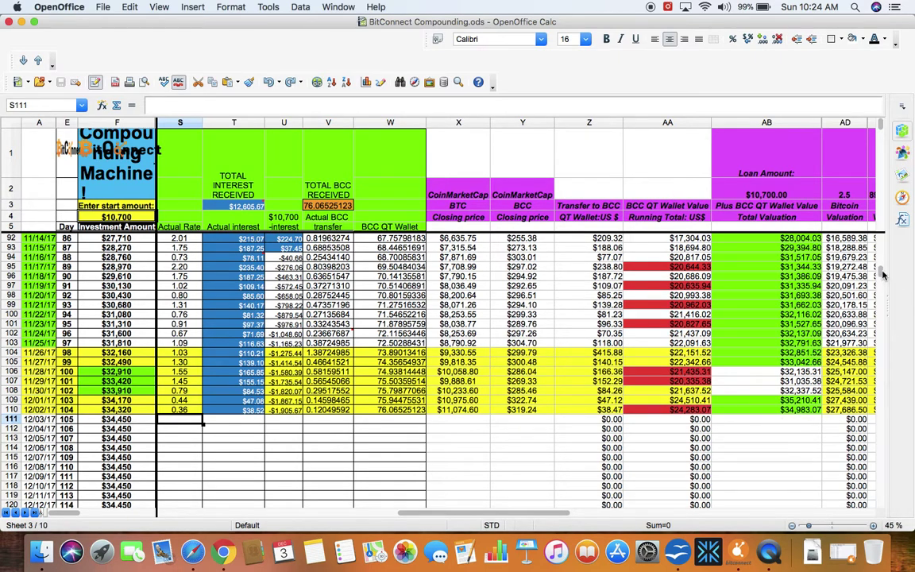
pyautogui.moveTo(880, 273); pyautogui.dragTo(880, 270)
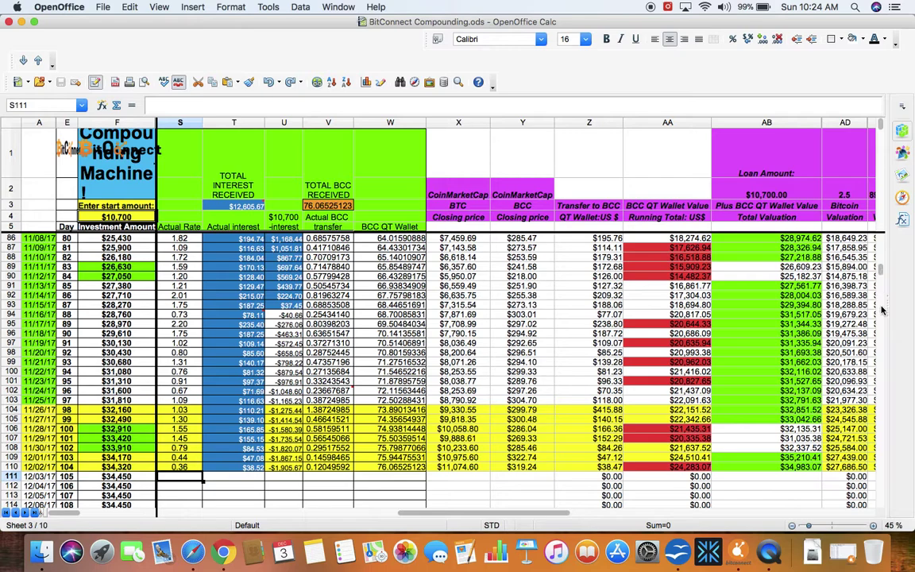